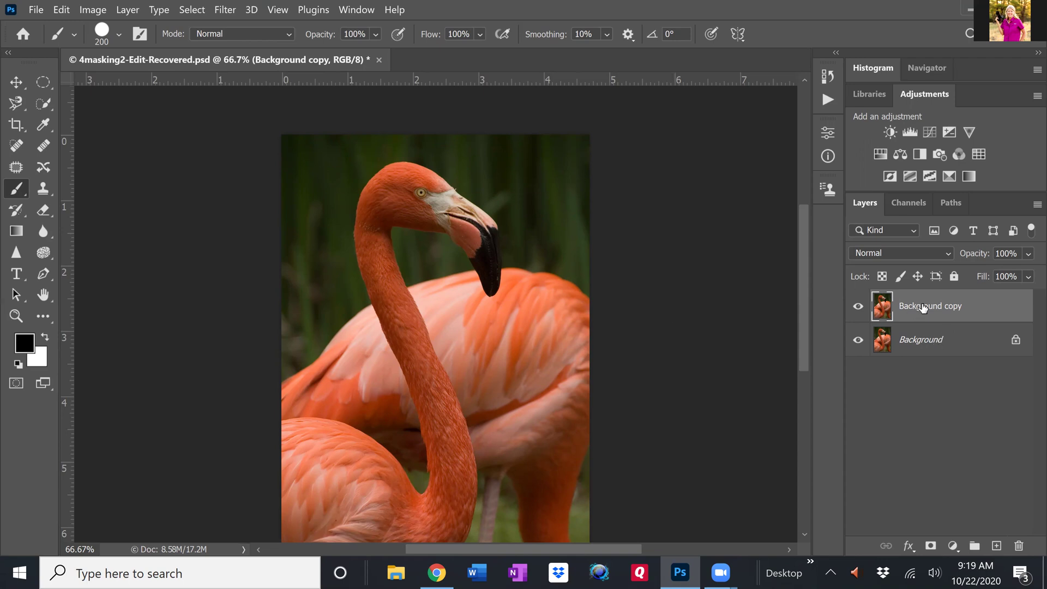
Apply a Gaussian Blur with a 5.2-pixel radius to the Background copy layer, comparing the image with and without the preview
{"action": "left_click", "coordinate": [222, 11]}
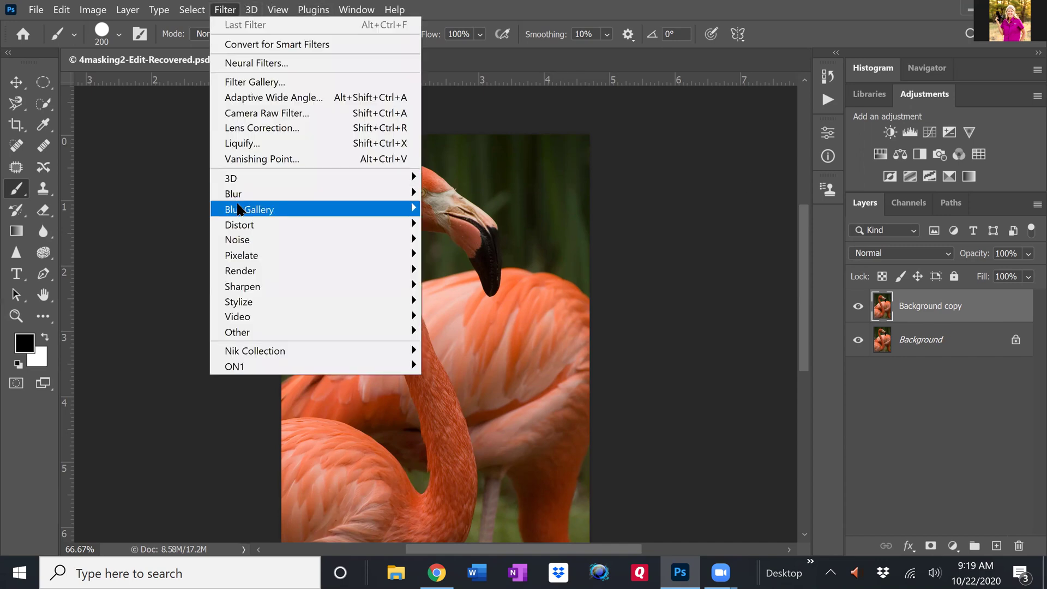
{"action": "mouse_move", "coordinate": [240, 193]}
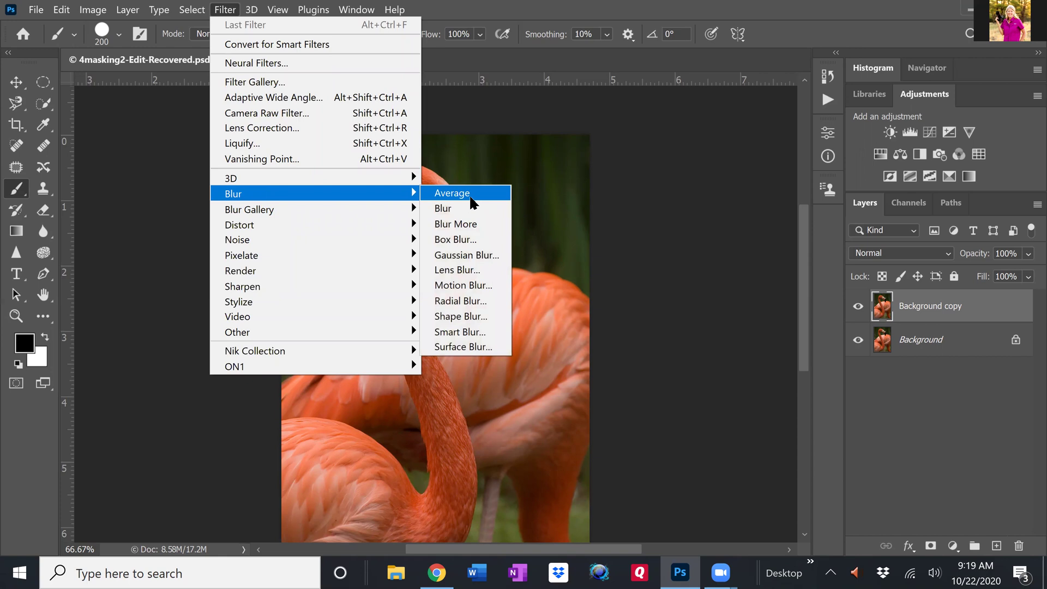
{"action": "left_click", "coordinate": [498, 257]}
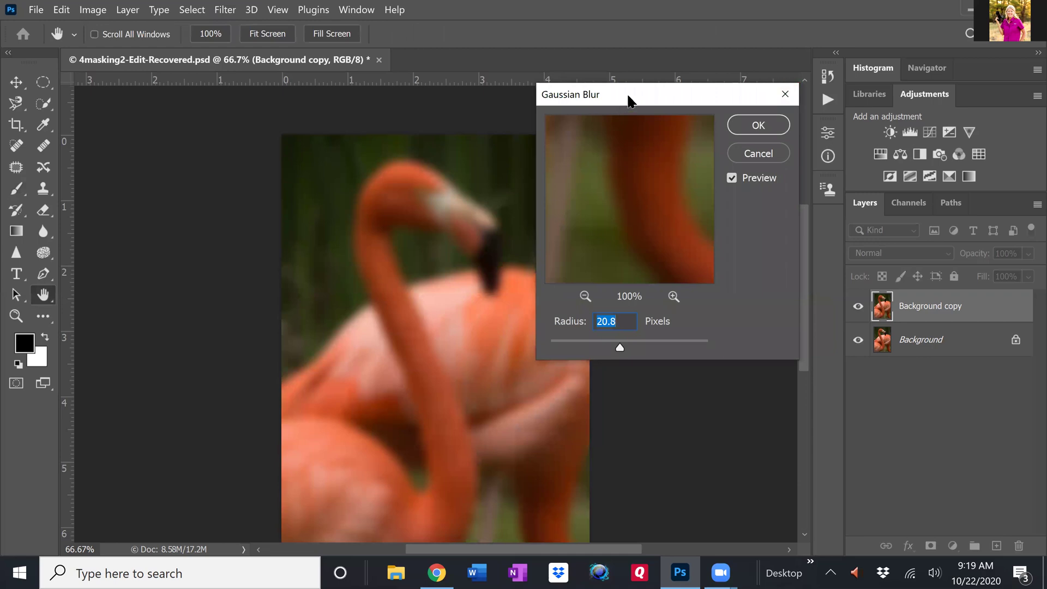
{"action": "left_click_drag", "start_coordinate": [627, 92], "coordinate": [725, 86]}
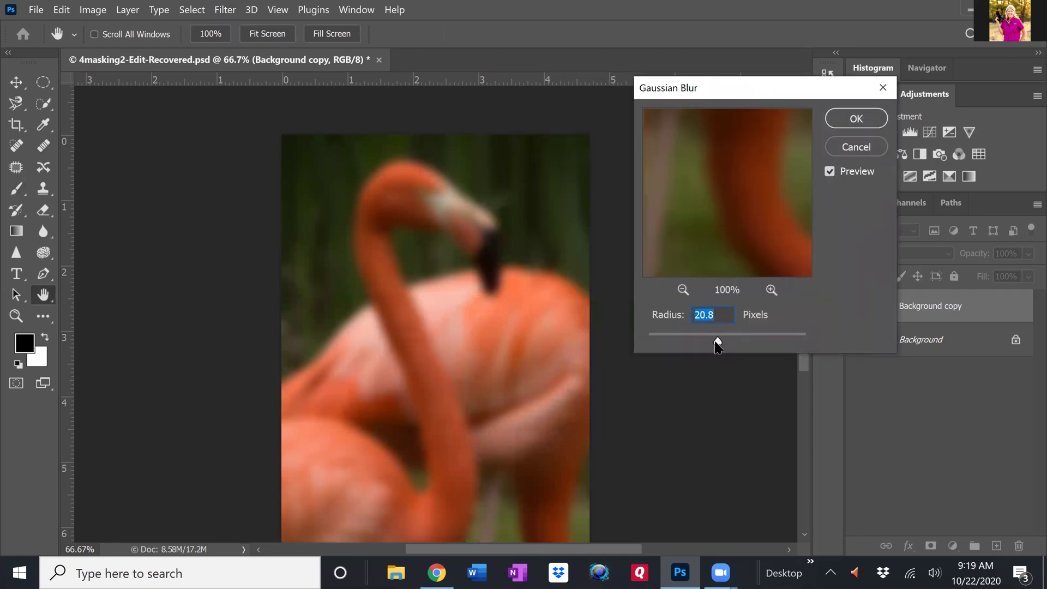
{"action": "left_click_drag", "start_coordinate": [716, 343], "coordinate": [685, 344]}
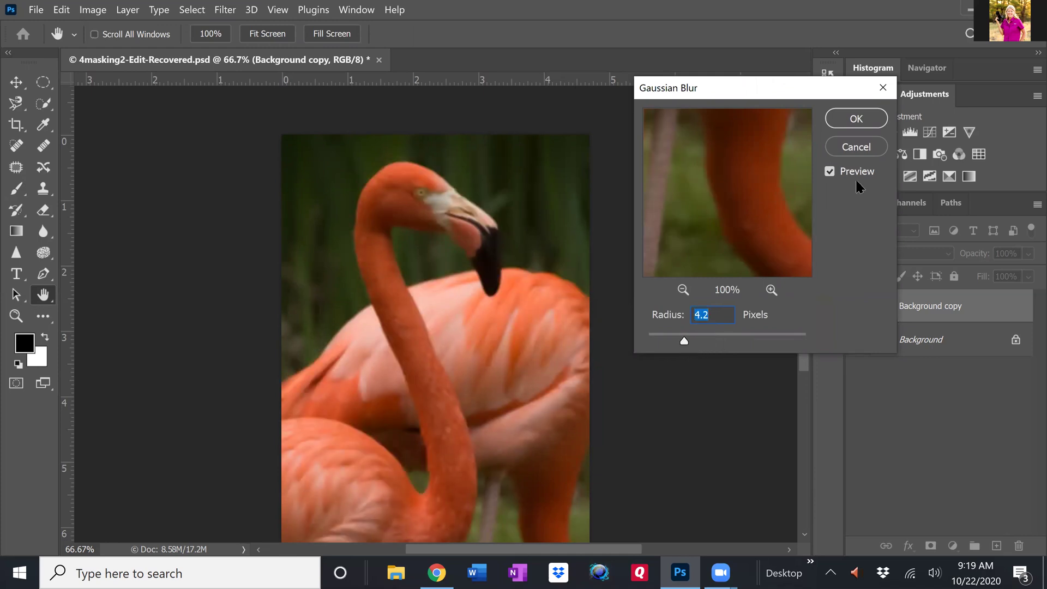
{"action": "left_click", "coordinate": [830, 173]}
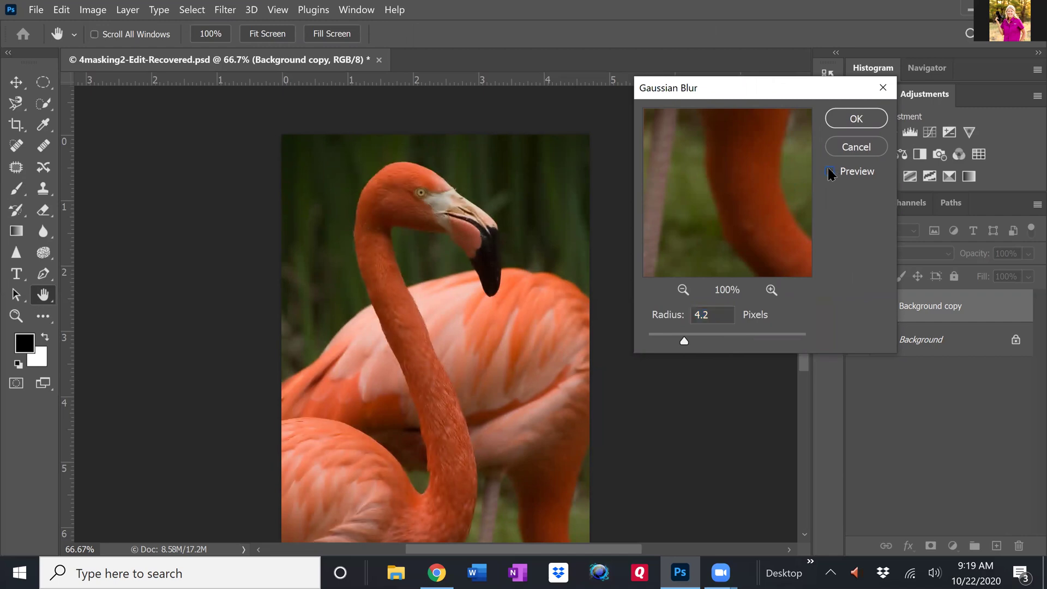
{"action": "left_click", "coordinate": [830, 172]}
{"action": "left_click", "coordinate": [831, 172]}
{"action": "left_click", "coordinate": [831, 173]}
{"action": "left_click_drag", "start_coordinate": [685, 339], "coordinate": [692, 342]}
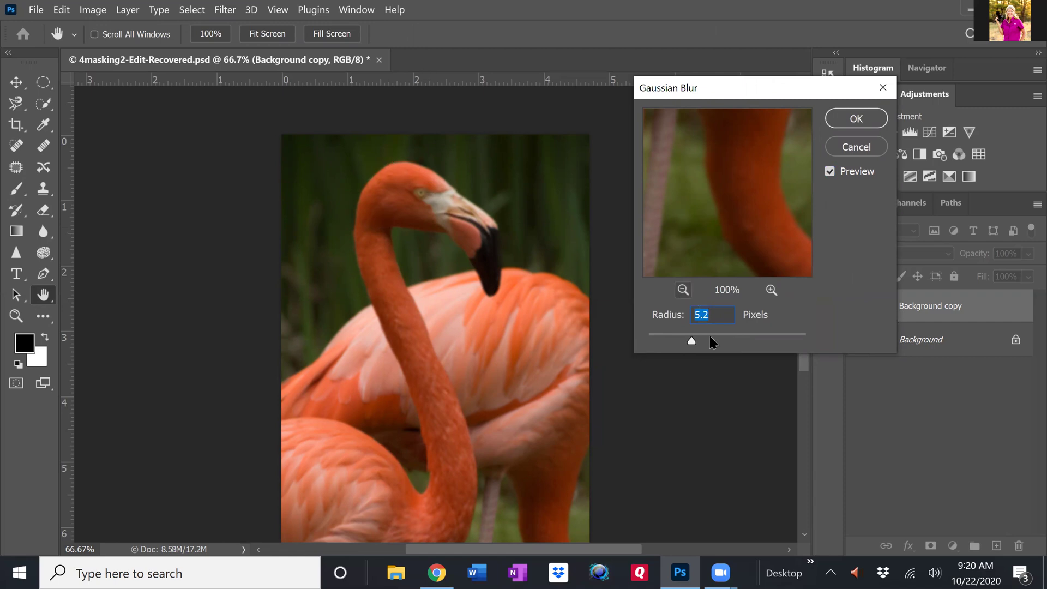
{"action": "left_click", "coordinate": [856, 120]}
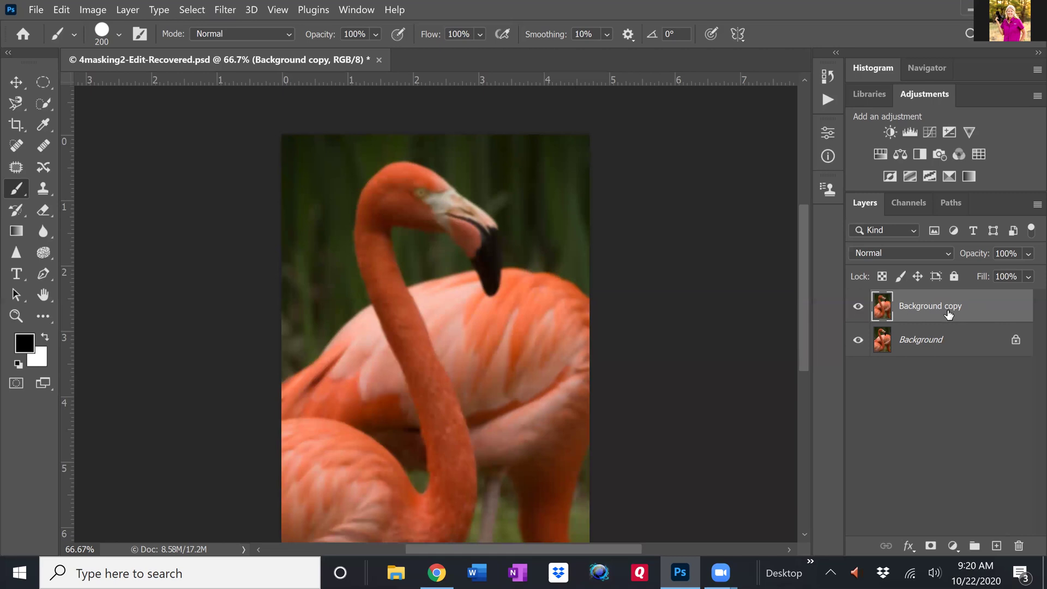
Rename the Background copy layer as blur and compare the image with that layer hidden and shown
{"action": "double_click", "coordinate": [928, 310]}
{"action": "type", "text": "blur"}
{"action": "left_click", "coordinate": [986, 316]}
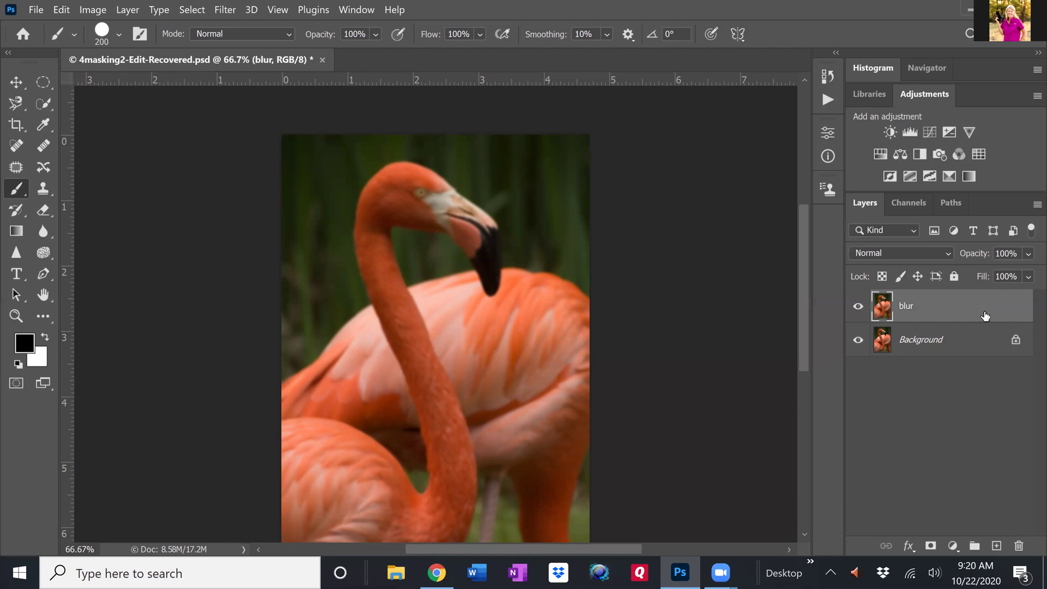
{"action": "left_click", "coordinate": [858, 307]}
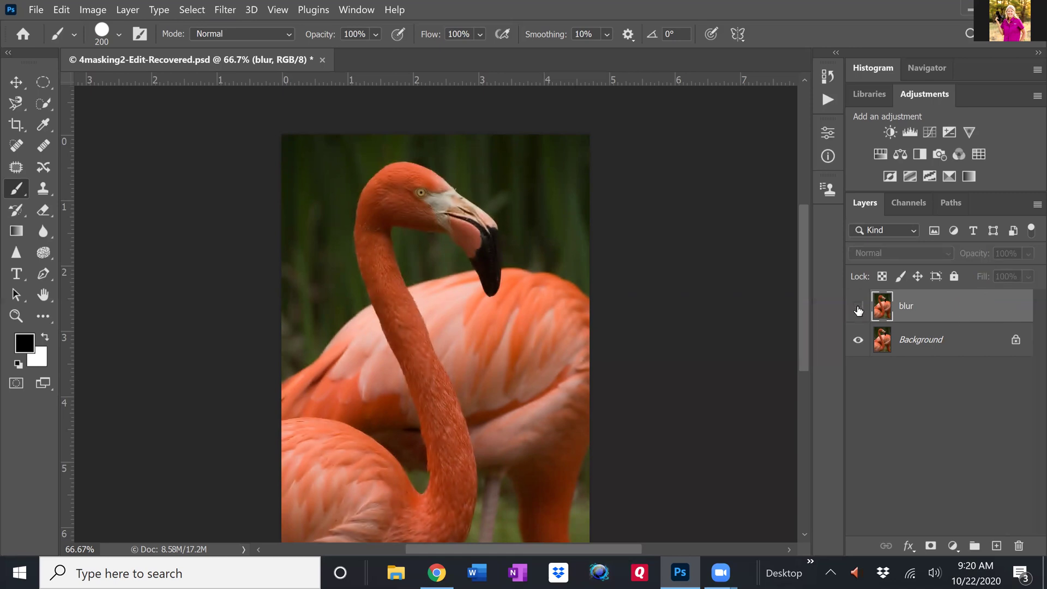
{"action": "left_click", "coordinate": [858, 308]}
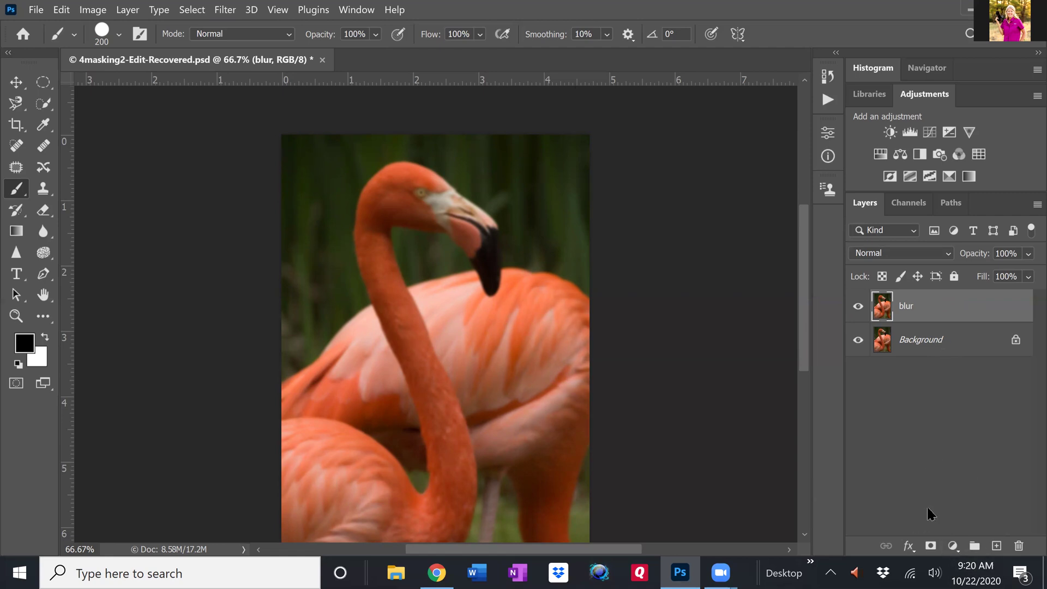
Add a white layer mask to the blur layer and make black the foreground colour
{"action": "left_click", "coordinate": [931, 546]}
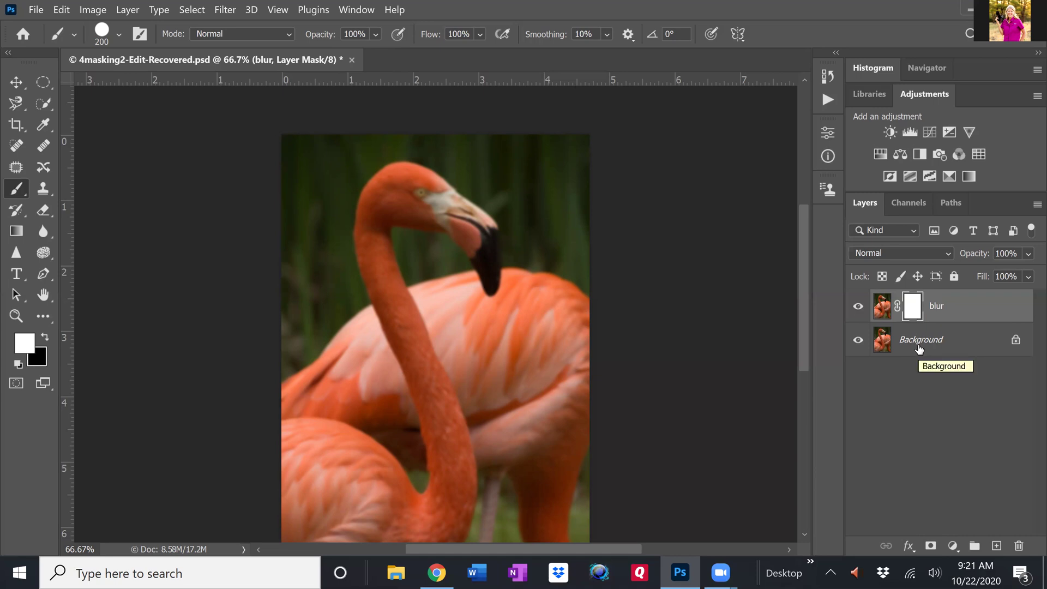
{"action": "left_click", "coordinate": [46, 338]}
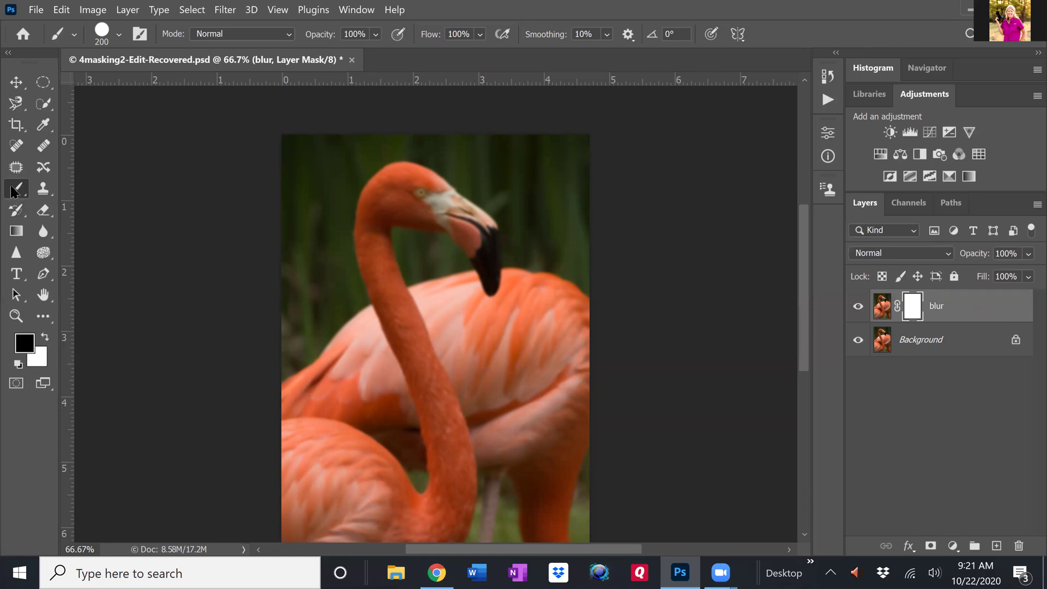
Try painting black on the blur layer's mask over the front flamingo's head and upper neck, reducing the brush to 125 px
{"action": "mouse_move", "coordinate": [423, 193]}
{"action": "left_mouse_down"}
{"action": "mouse_move", "coordinate": [407, 194]}
{"action": "mouse_move", "coordinate": [488, 230]}
{"action": "mouse_move", "coordinate": [492, 249]}
{"action": "mouse_move", "coordinate": [445, 217]}
{"action": "left_mouse_up"}
{"action": "key", "text": "bracketleft"}
{"action": "key", "text": "bracketleft"}
{"action": "key", "text": "bracketleft"}
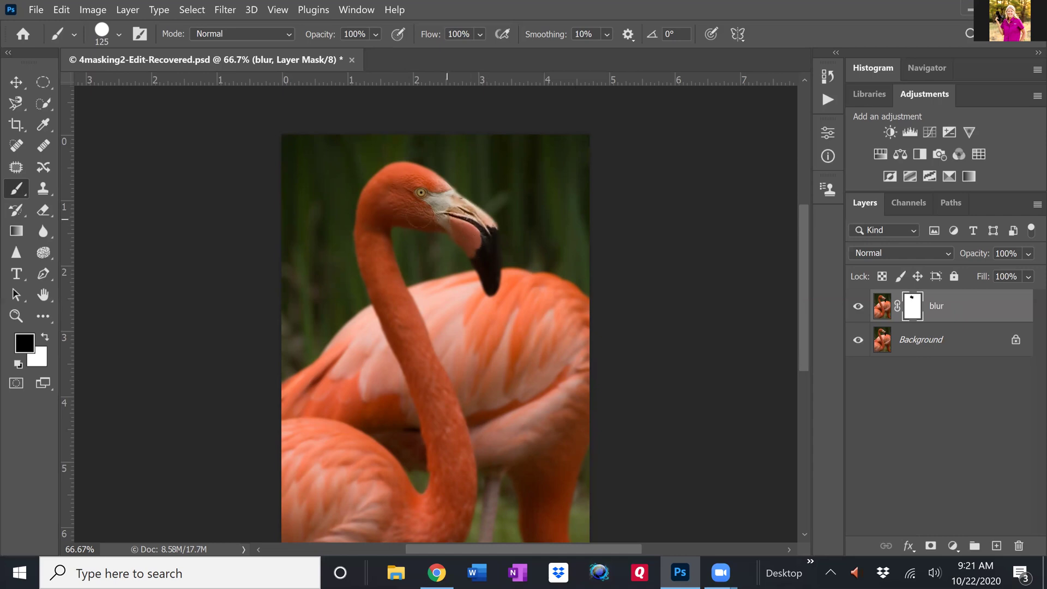
{"action": "mouse_move", "coordinate": [384, 187]}
{"action": "left_mouse_down"}
{"action": "mouse_move", "coordinate": [433, 185]}
{"action": "mouse_move", "coordinate": [439, 213]}
{"action": "mouse_move", "coordinate": [416, 186]}
{"action": "left_mouse_up"}
{"action": "mouse_move", "coordinate": [373, 231]}
{"action": "left_mouse_down"}
{"action": "mouse_move", "coordinate": [389, 298]}
{"action": "mouse_move", "coordinate": [430, 368]}
{"action": "mouse_move", "coordinate": [377, 207]}
{"action": "mouse_move", "coordinate": [370, 252]}
{"action": "mouse_move", "coordinate": [380, 294]}
{"action": "mouse_move", "coordinate": [381, 234]}
{"action": "left_mouse_up"}
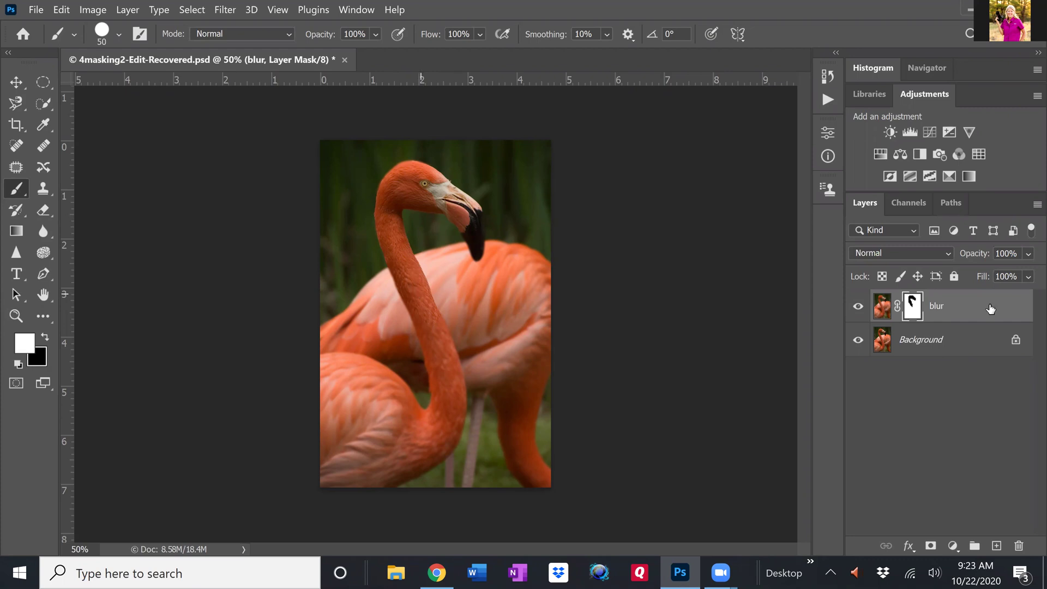
Undo the brush strokes painted on the blur layer's mask
{"action": "left_click_drag", "start_coordinate": [915, 306], "coordinate": [917, 310]}
{"action": "key", "text": "ctrl+z"}
{"action": "key", "text": "ctrl+z"}
{"action": "key", "text": "ctrl+z"}
Select the front flamingo on the Background layer using Select Subject, and subtract the stray wing area behind it with the Quick Selection tool
{"action": "left_click", "coordinate": [927, 339]}
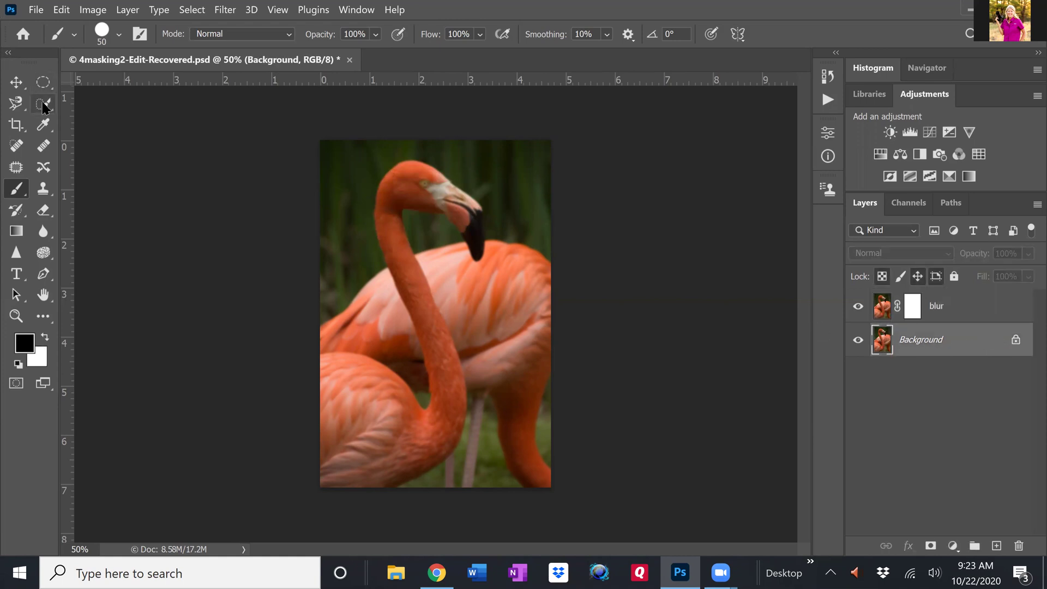
{"action": "left_click", "coordinate": [43, 104]}
{"action": "right_click", "coordinate": [43, 104]}
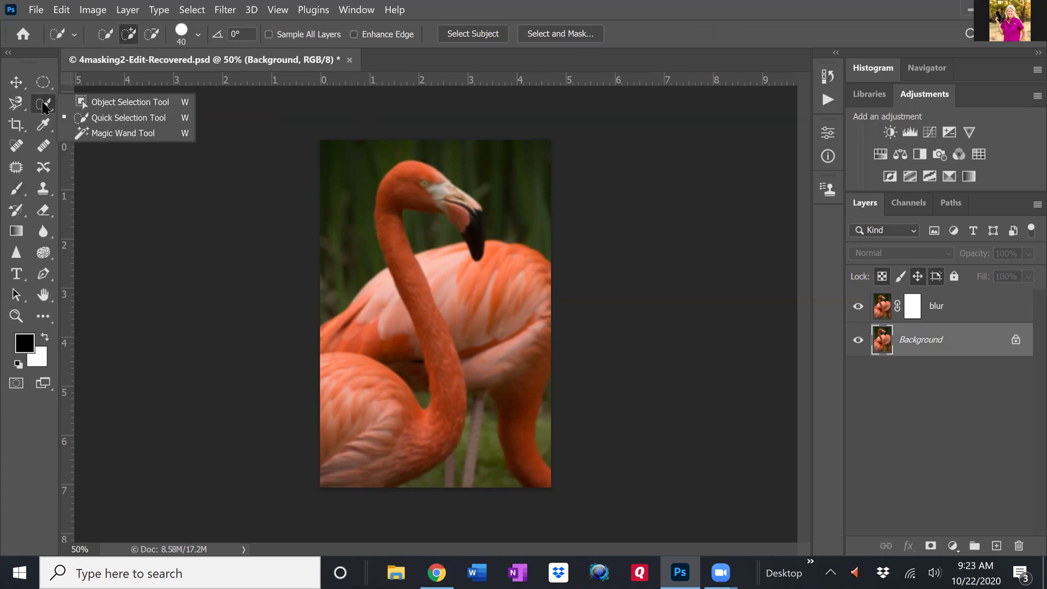
{"action": "left_click", "coordinate": [116, 116]}
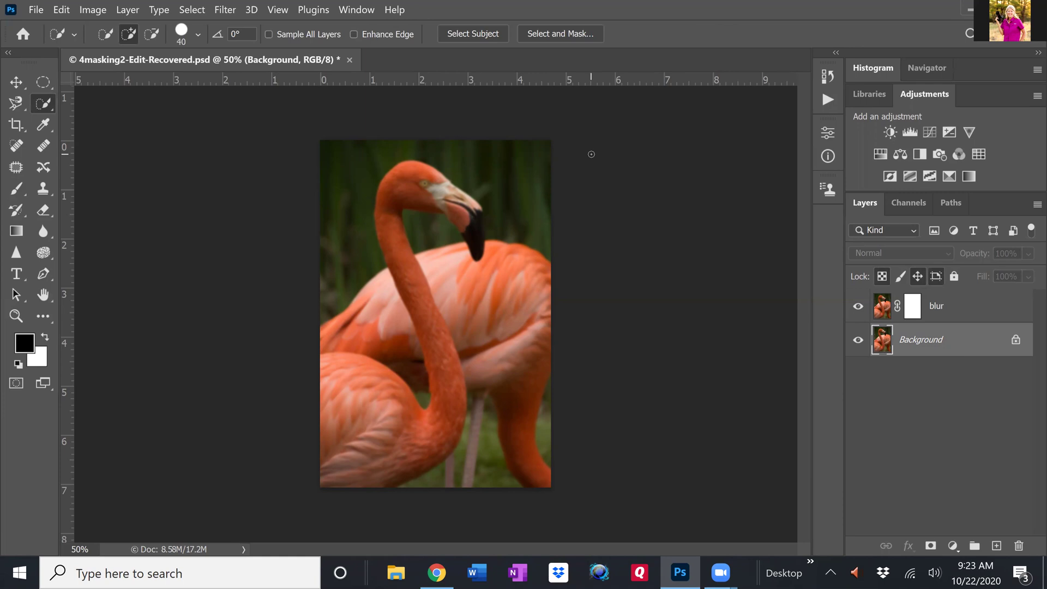
{"action": "left_click", "coordinate": [474, 35]}
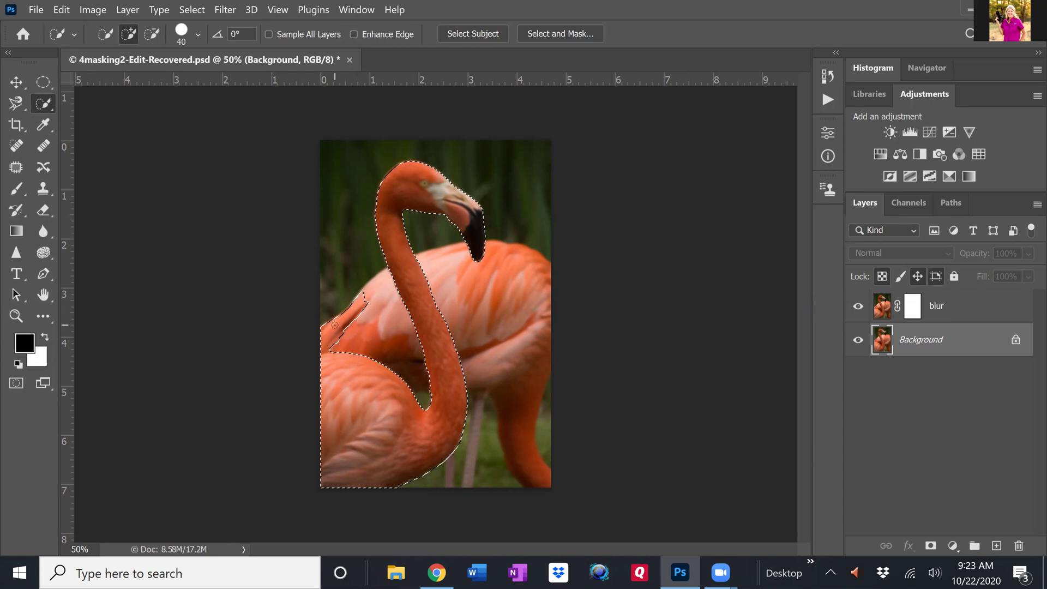
{"action": "key", "text": "alt"}
Paint black on the blur layer's mask over the flamingo's head and neck inside the selection, using a 200 px brush
{"action": "left_click", "coordinate": [913, 309]}
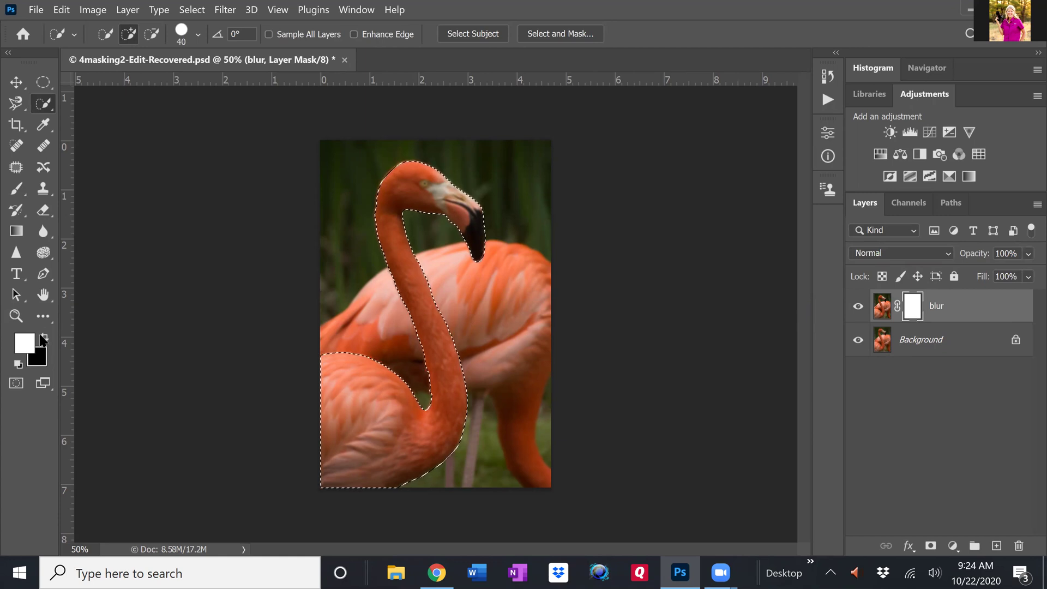
{"action": "key", "text": "x"}
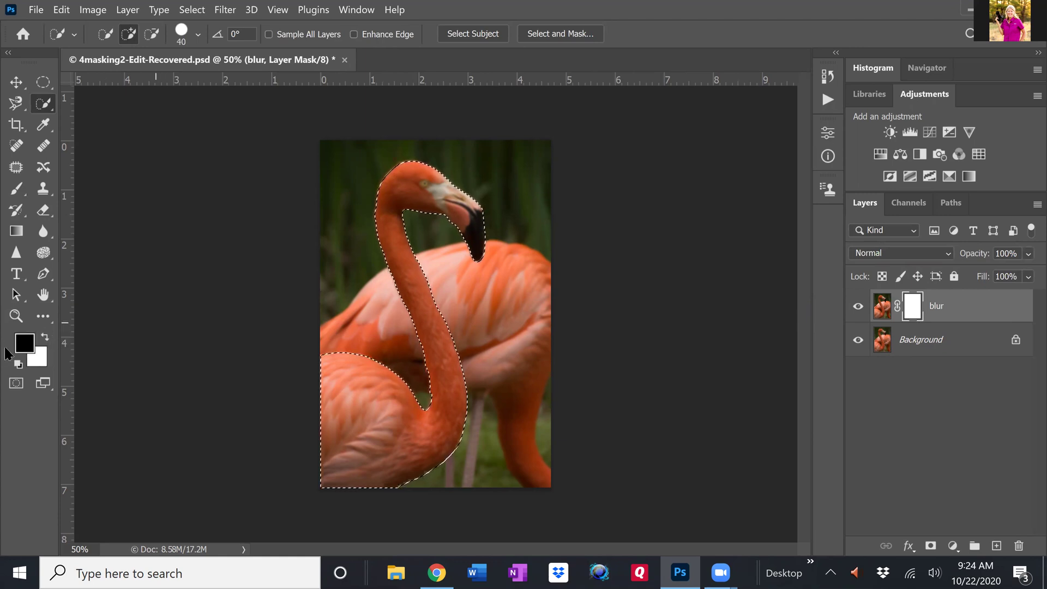
{"action": "left_click", "coordinate": [13, 189]}
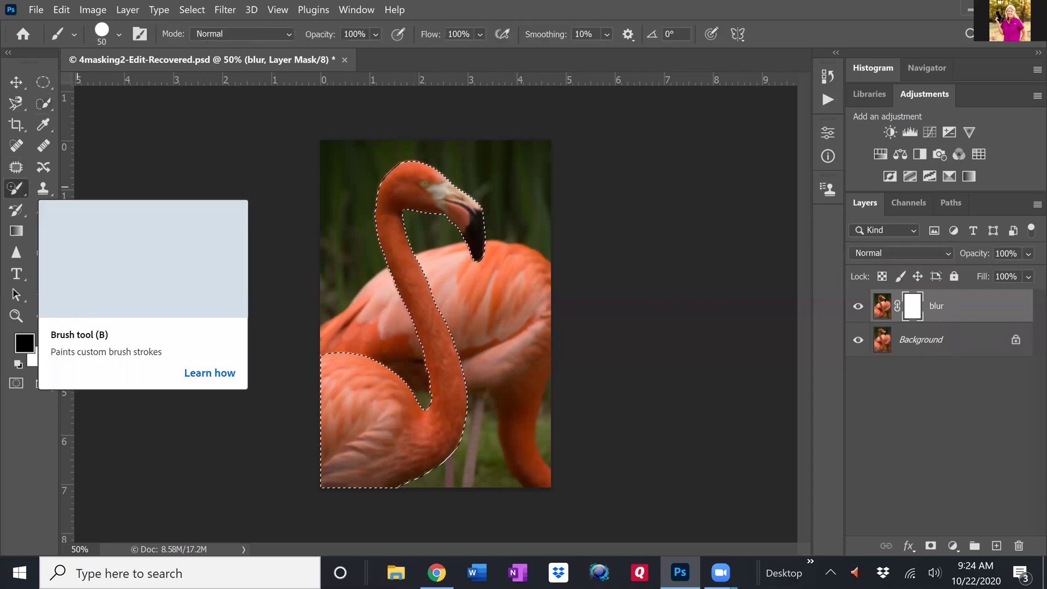
{"action": "key", "text": "bracketright"}
{"action": "key", "text": "bracketright"}
{"action": "key", "text": "bracketright"}
{"action": "key", "text": "bracketright"}
{"action": "key", "text": "bracketright"}
{"action": "key", "text": "bracketright"}
{"action": "key", "text": "bracketright"}
{"action": "key", "text": "bracketright"}
{"action": "key", "text": "bracketright"}
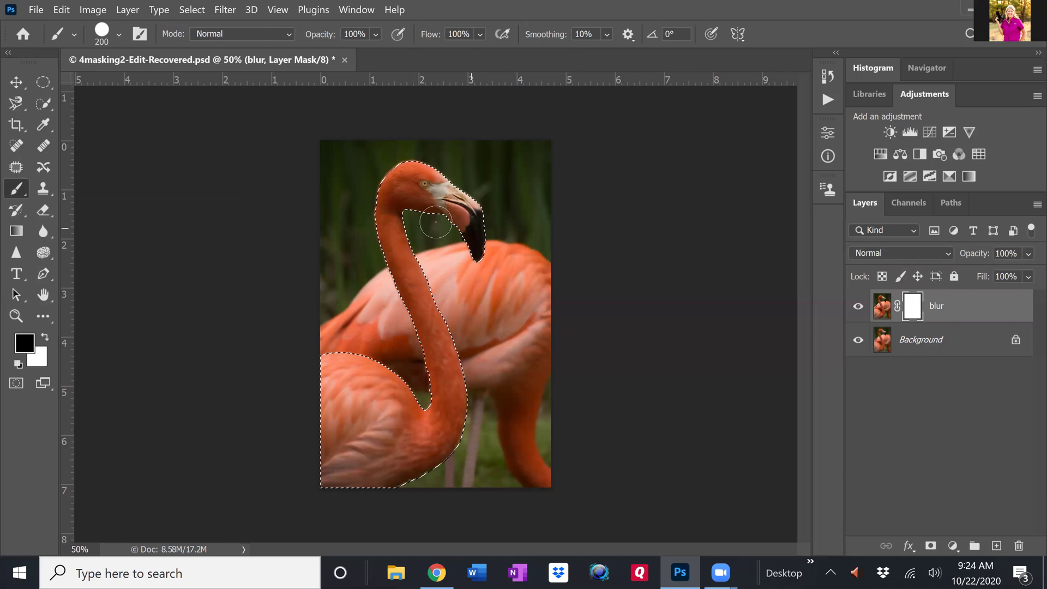
{"action": "left_click_drag", "start_coordinate": [383, 197], "coordinate": [382, 193]}
Enlarge the brush to 500 px, fill the rest of the flamingo selection with black on the mask, and deselect
{"action": "key", "text": "bracketright"}
{"action": "key", "text": "bracketright"}
{"action": "key", "text": "bracketright"}
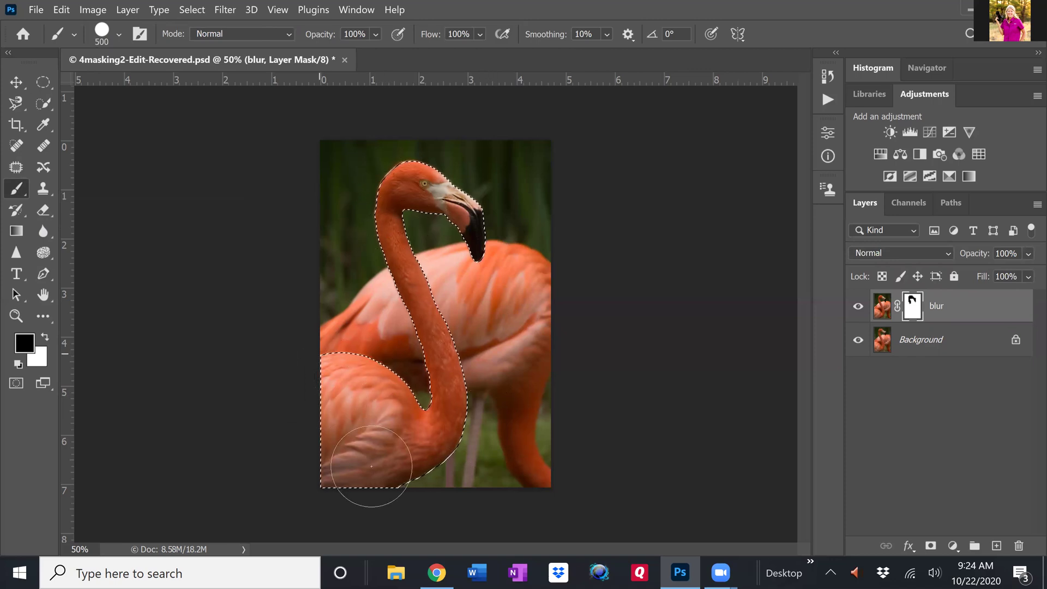
{"action": "key", "text": "alt+BackSpace"}
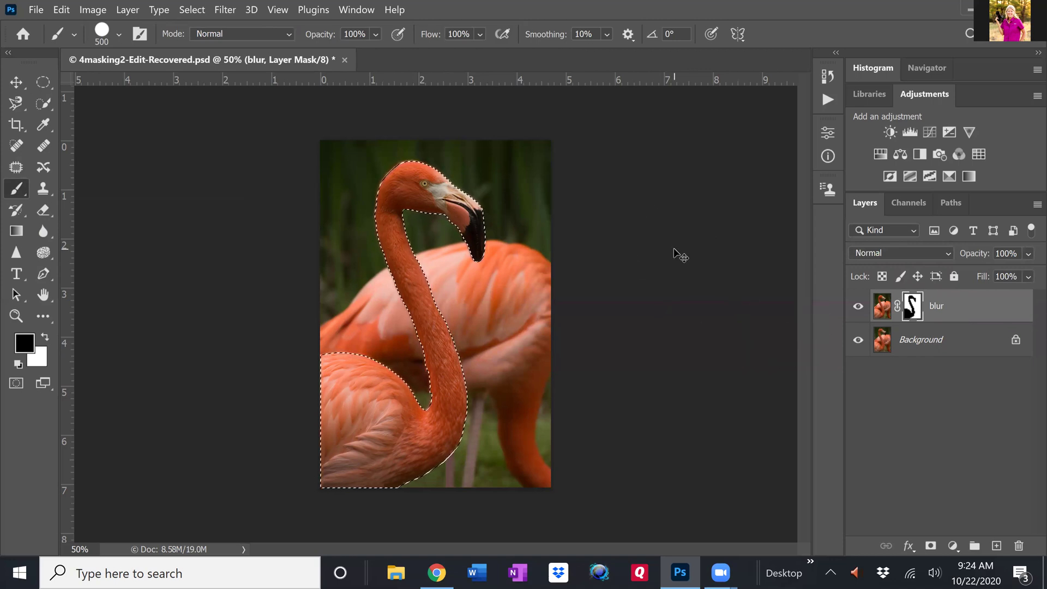
{"action": "key", "text": "ctrl+d"}
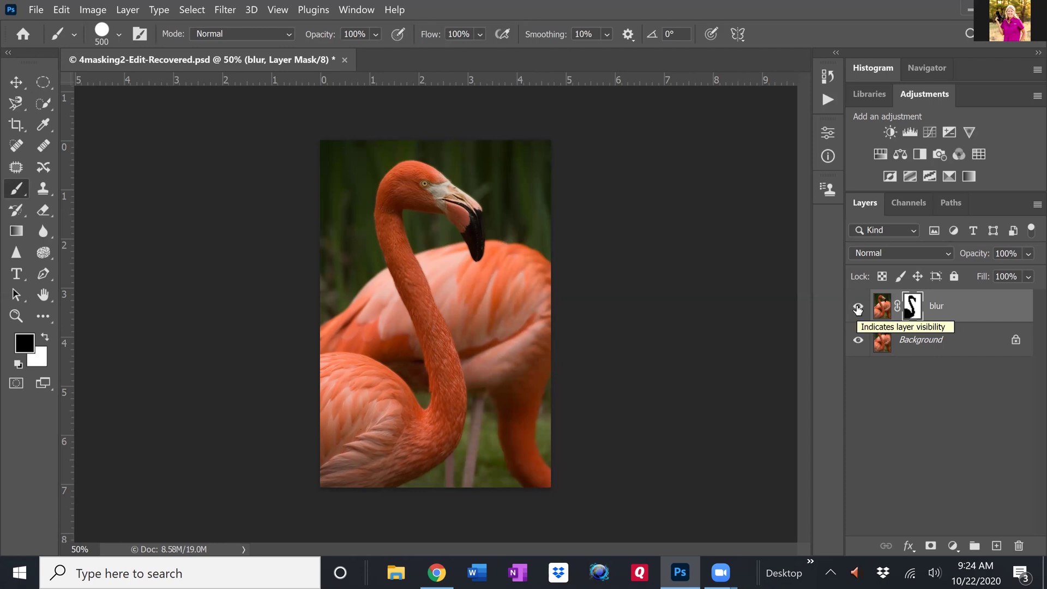
Toggle the blur layer's visibility to compare the masked background blur with the original photo
{"action": "left_click", "coordinate": [858, 309]}
{"action": "left_click", "coordinate": [858, 309]}
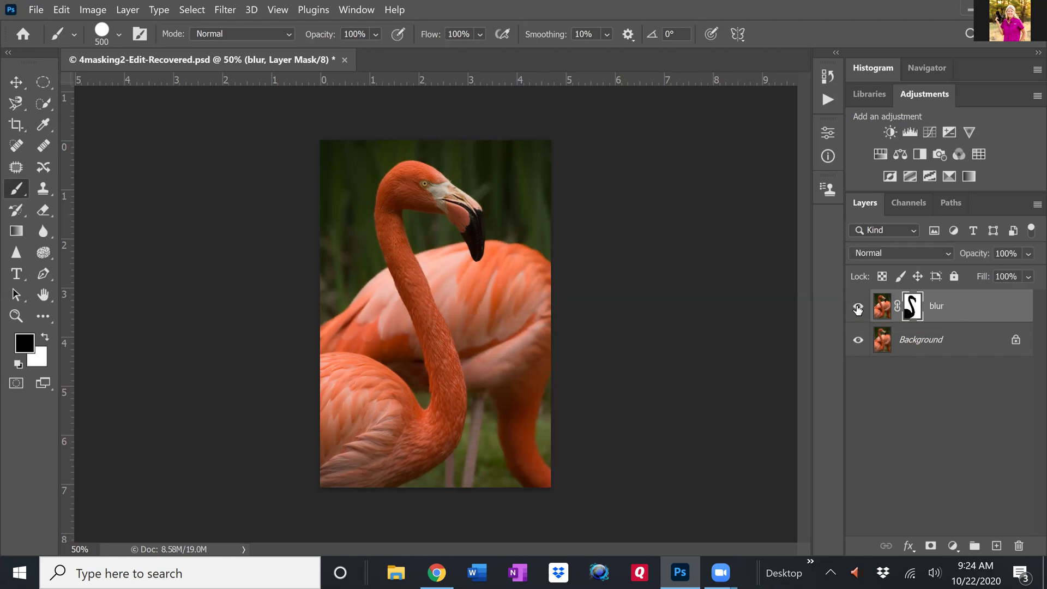
{"action": "left_click", "coordinate": [858, 309]}
{"action": "left_click", "coordinate": [859, 309]}
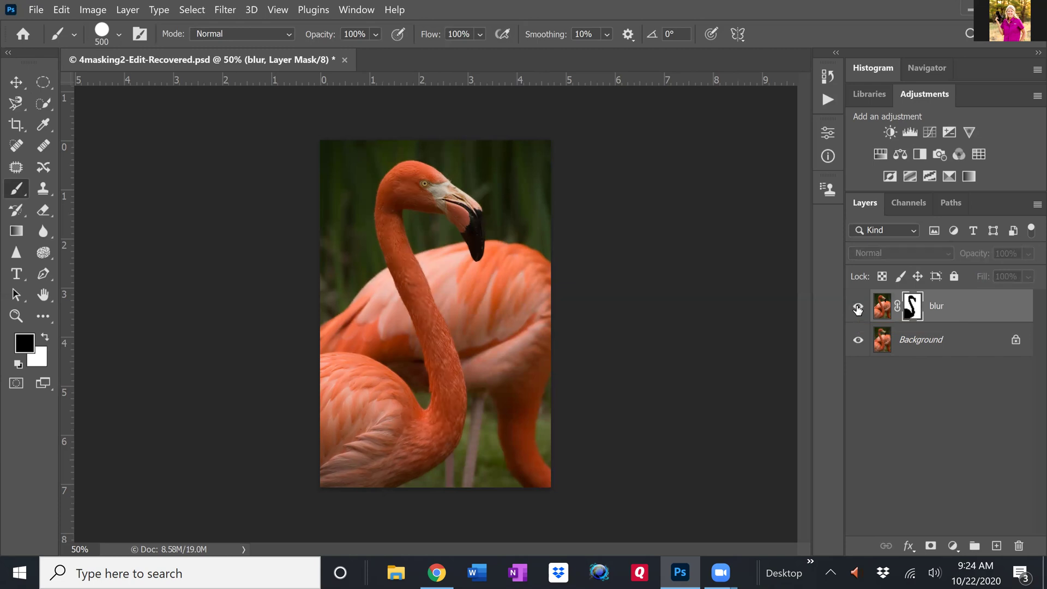